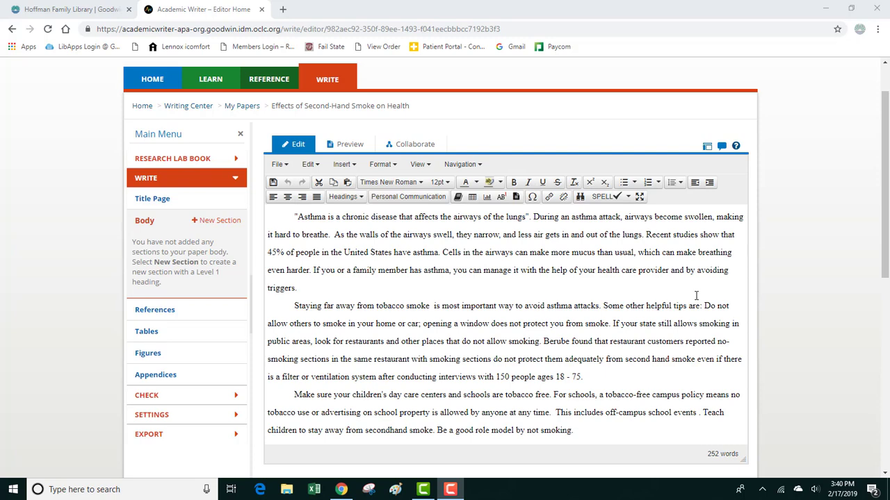
Start citing the 2016 reference from "Journal, 45" after the quoted asthma definition, adding a space before the period
scroll(546, 296, "down", 1)
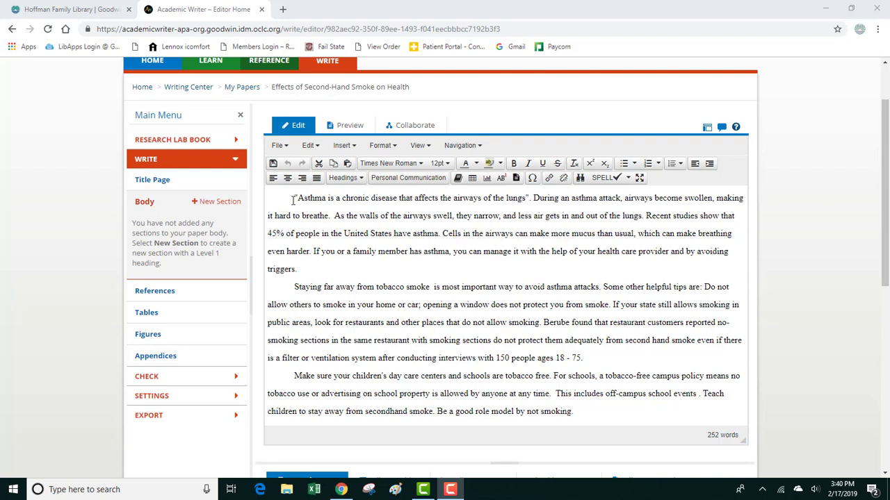
left_click(530, 199)
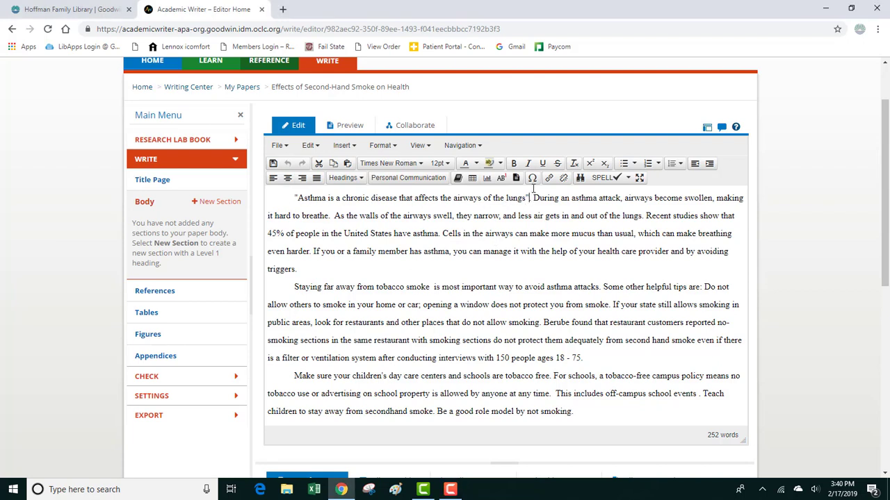
type(".")
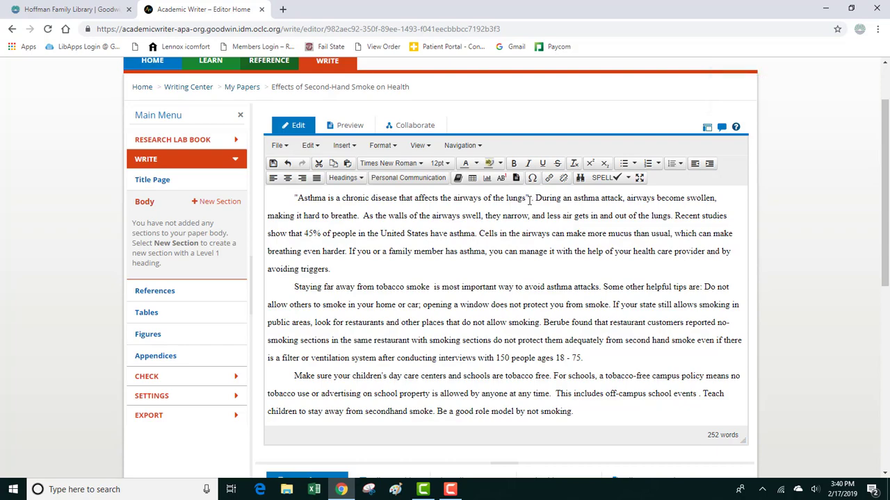
scroll(499, 265, "down", 2)
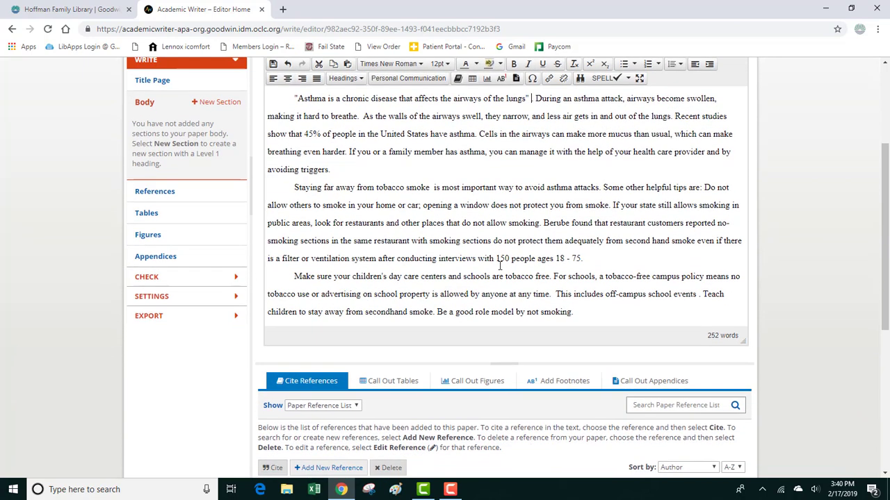
scroll(499, 264, "down", 3)
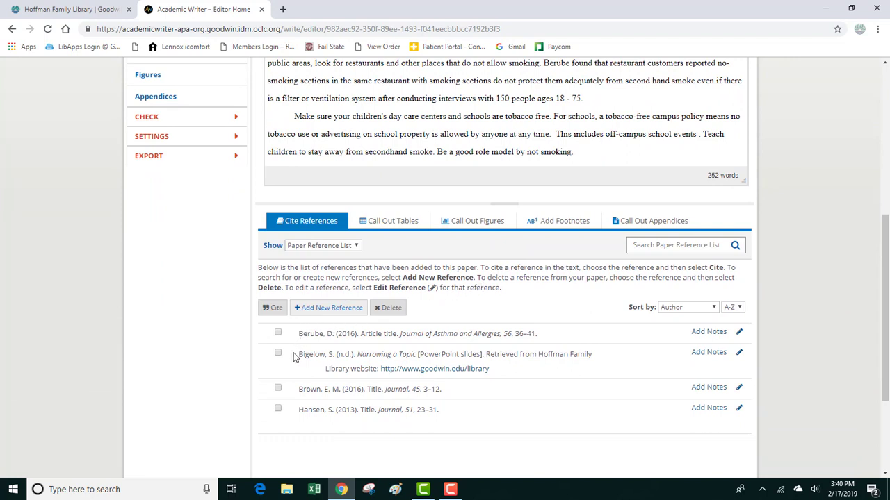
left_click(278, 389)
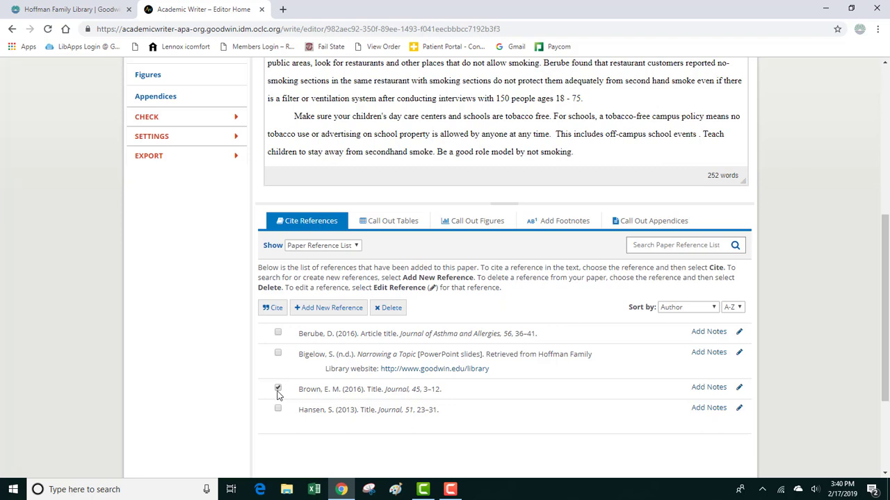
left_click(275, 311)
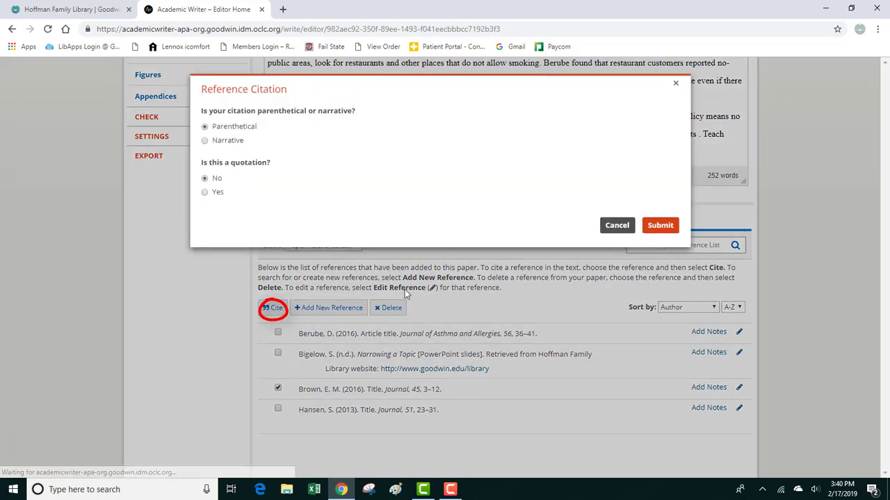
Insert the citation as a parenthetical quotation located by page number 14, leaving the optional quotation text empty
mouse_move(300, 131)
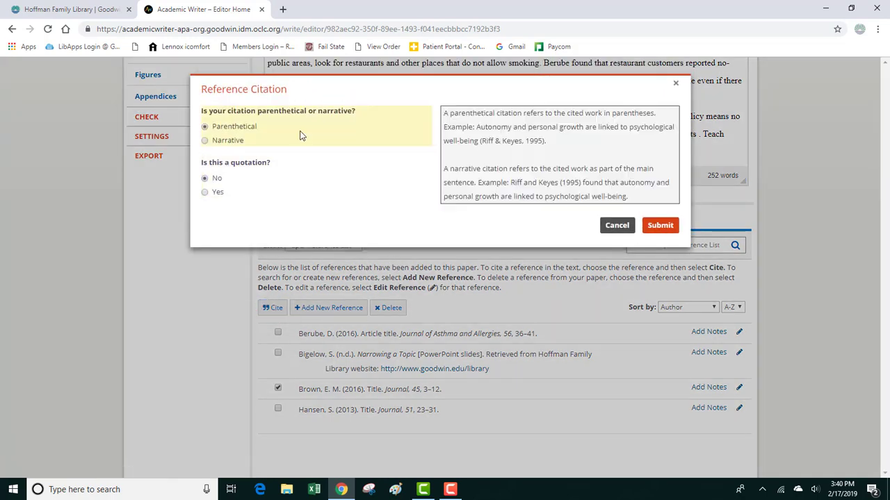
mouse_move(294, 184)
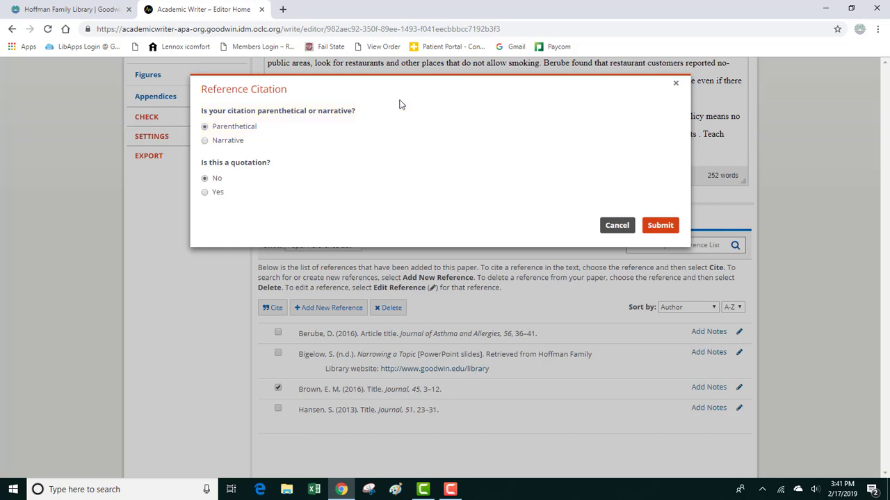
mouse_move(351, 125)
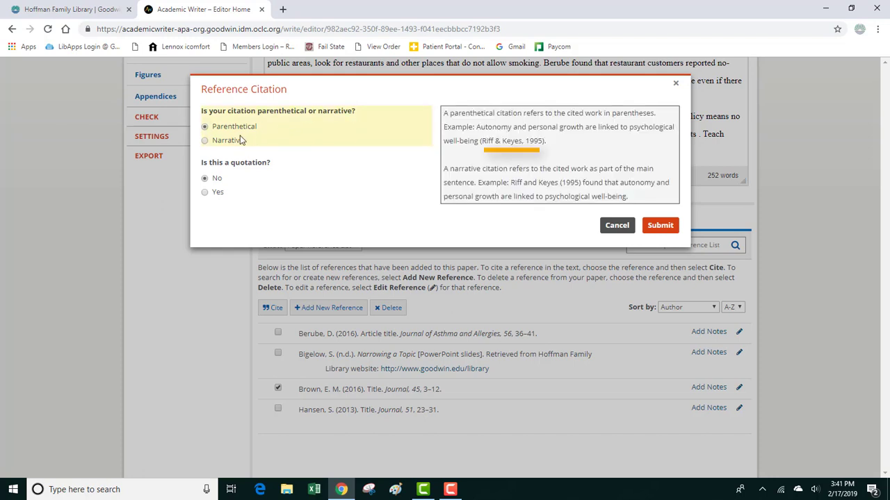
left_click(205, 142)
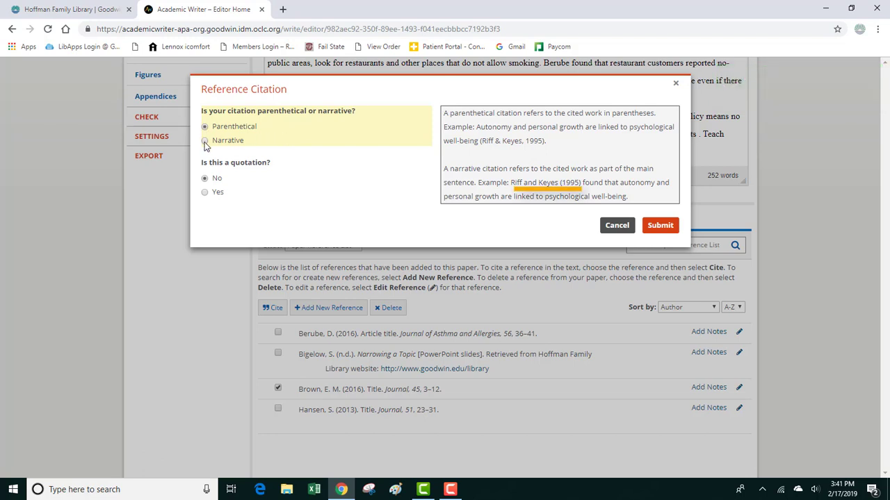
left_click(205, 179)
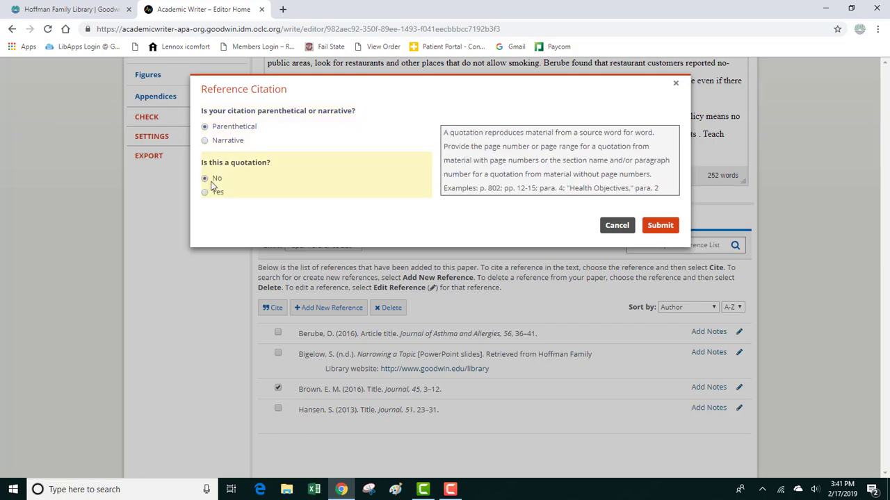
left_click(205, 193)
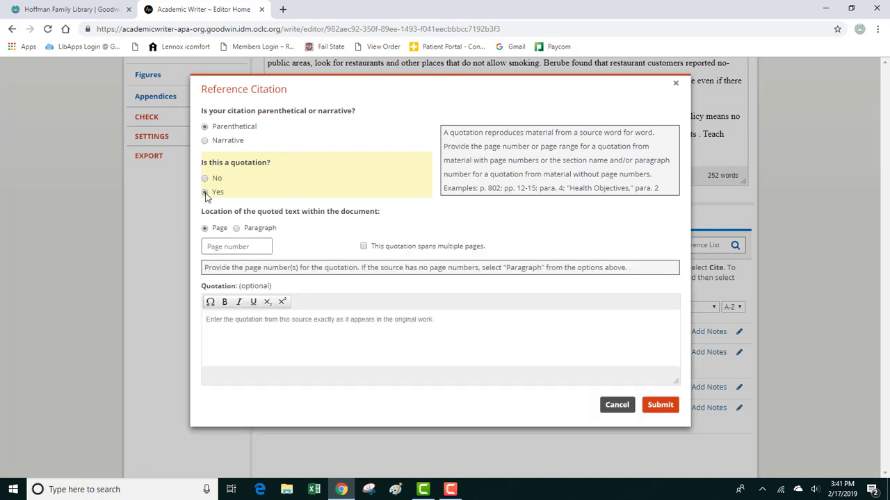
left_click(223, 242)
type("14")
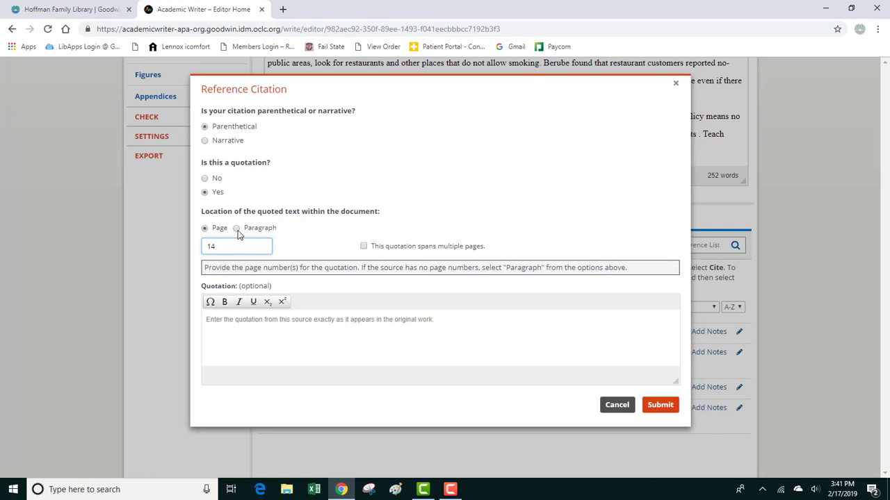
left_click(237, 229)
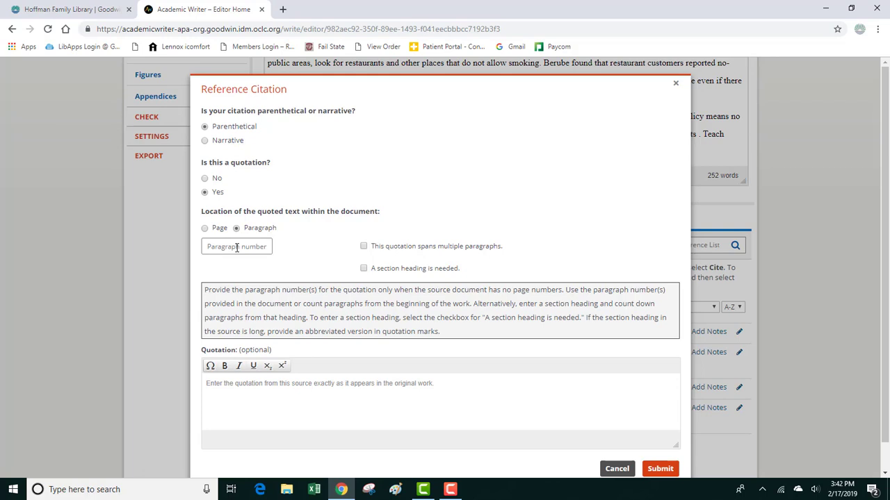
left_click(205, 229)
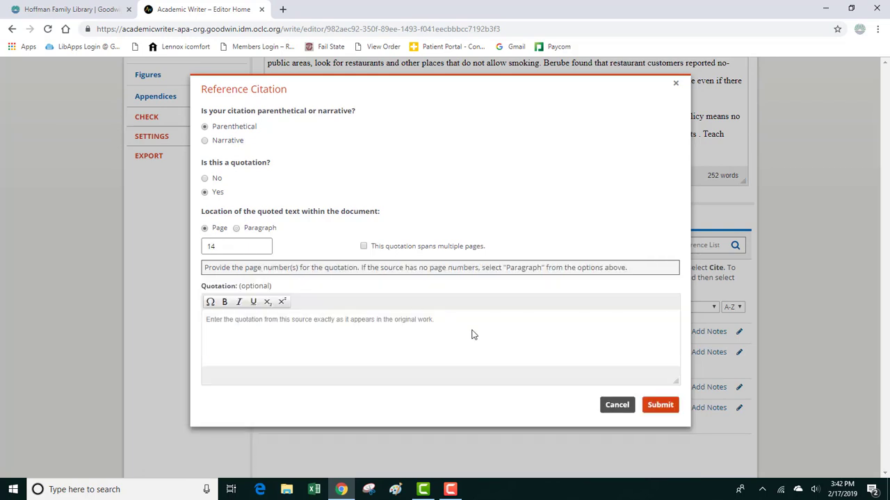
left_click(660, 407)
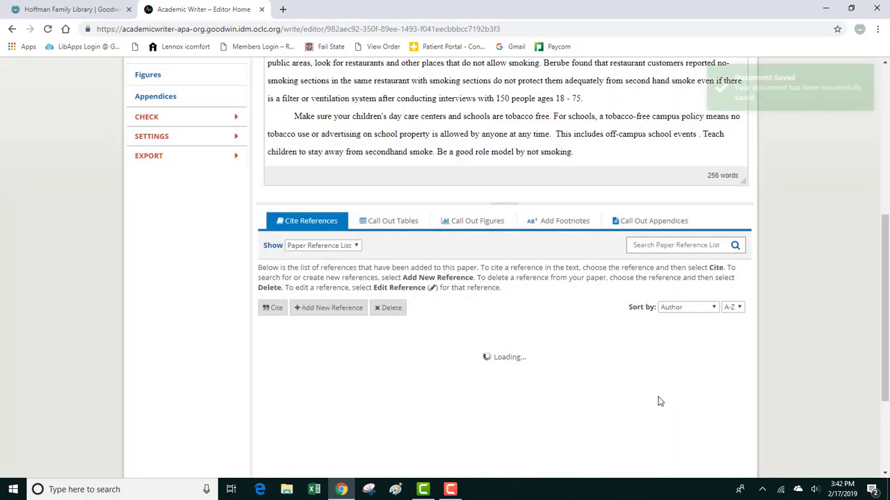
Insert a parenthetical, non-quotation citation of the "Narrowing a Topic" reference after "avoid asthma attacks" in the second paragraph
scroll(659, 400, "up", 3)
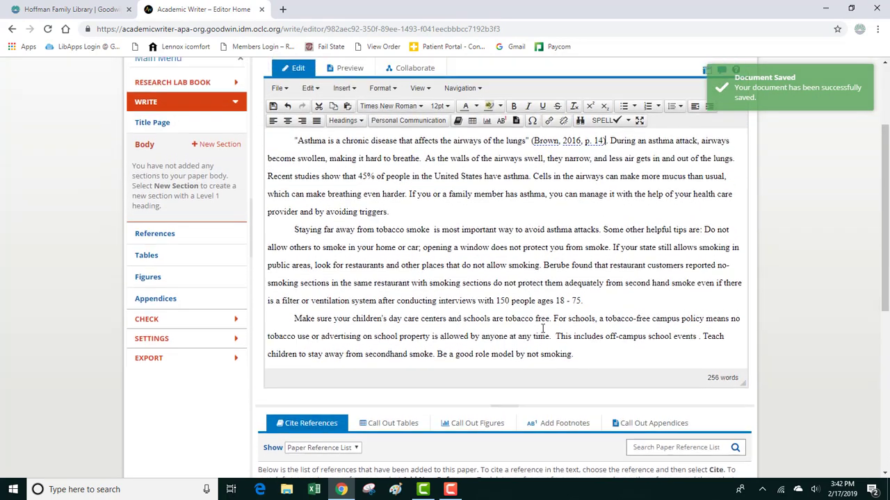
scroll(543, 329, "up", 1)
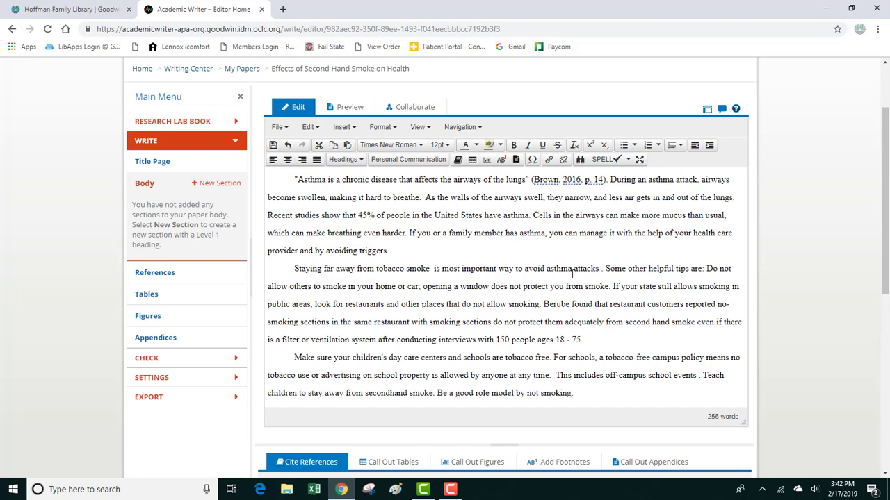
scroll(584, 275, "down", 2)
scroll(388, 306, "down", 2)
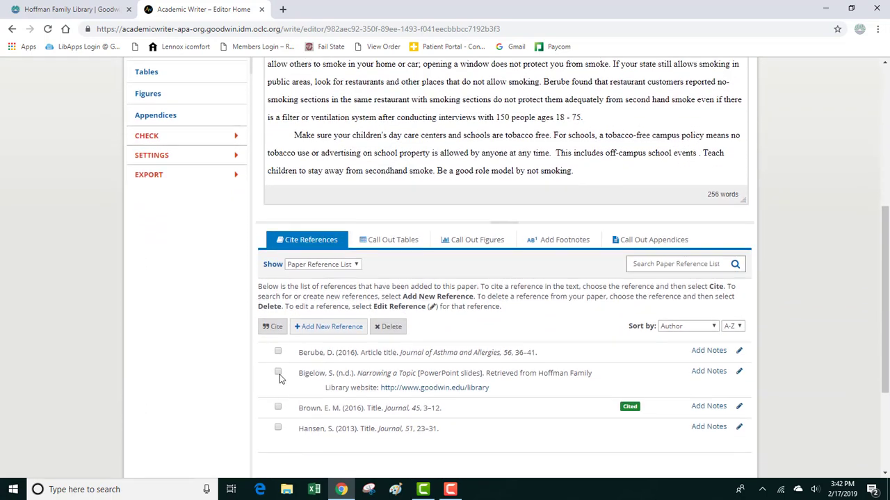
left_click(278, 372)
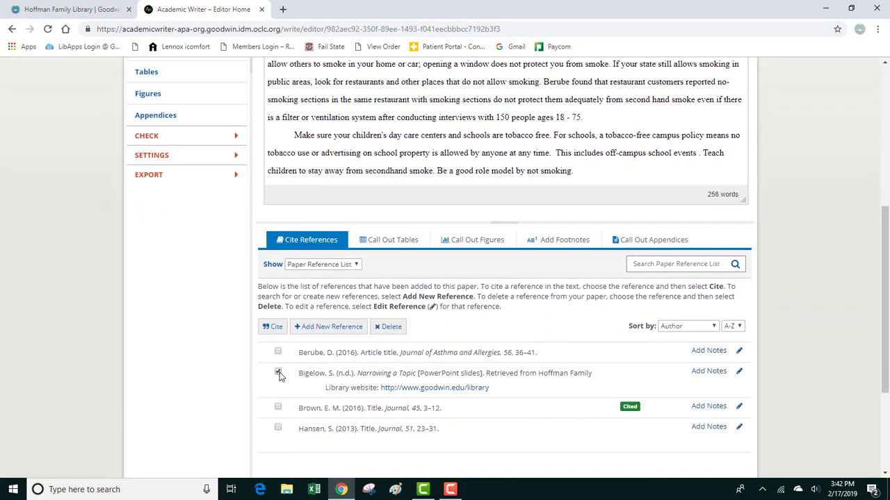
left_click(274, 330)
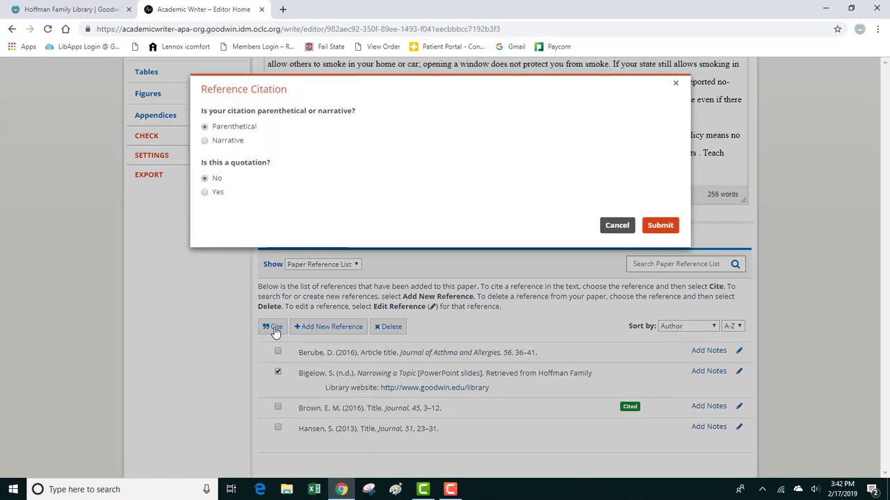
mouse_move(231, 143)
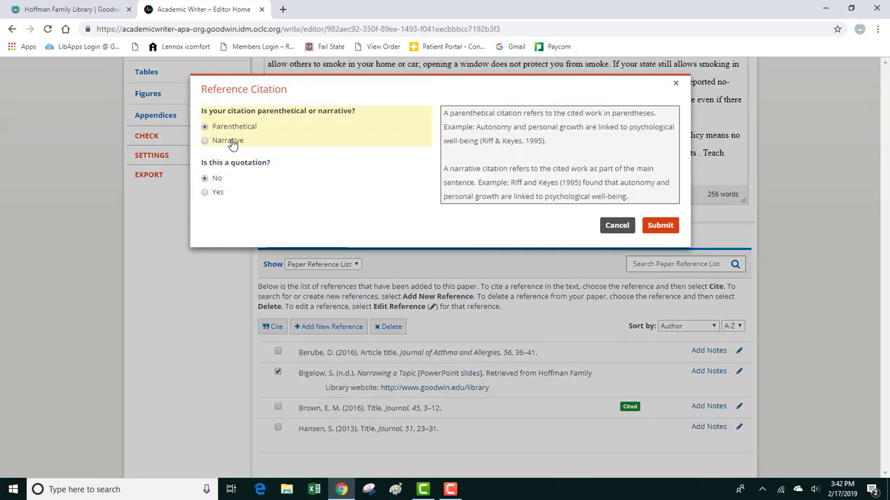
mouse_move(235, 173)
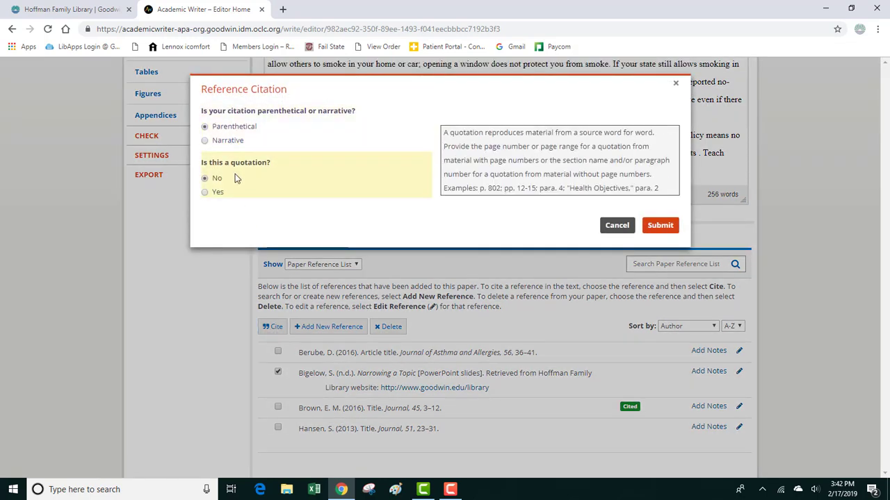
left_click(659, 225)
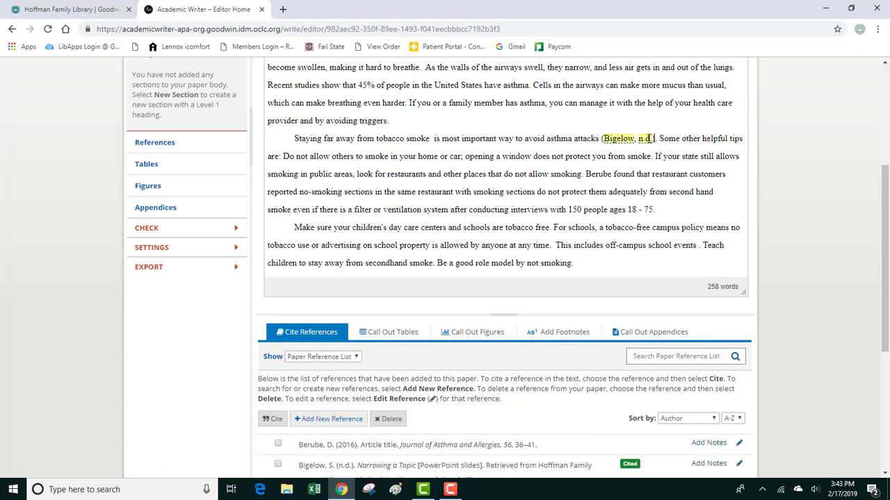
Insert a narrative, non-quotation citation of the "Journal of Asthma and Allergies" reference before "found that restaurant customers" in the second paragraph
left_click(611, 173)
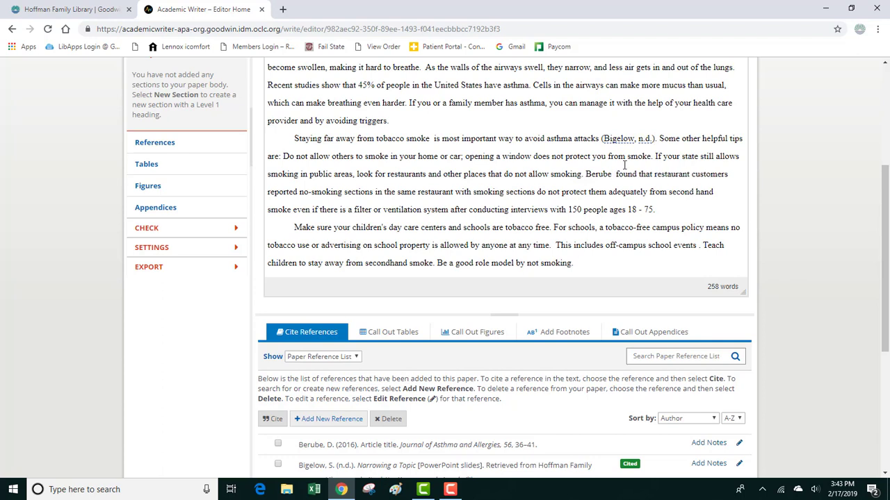
scroll(522, 235, "down", 2)
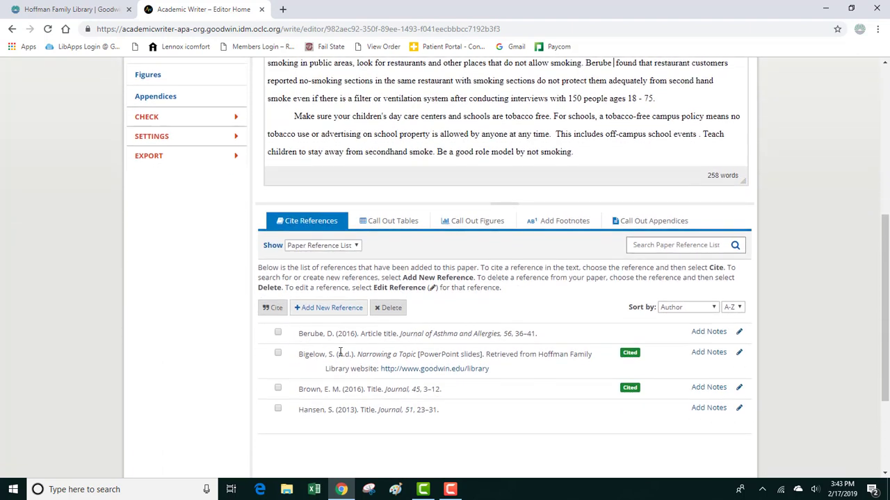
left_click(278, 331)
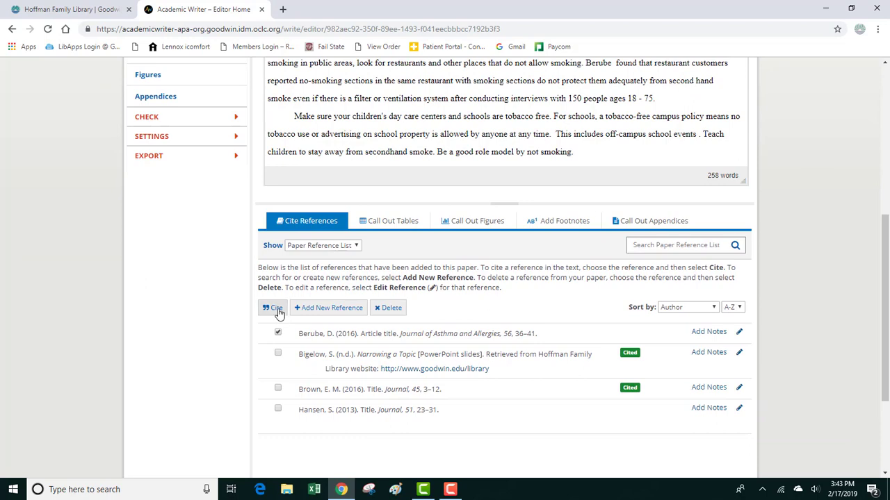
left_click(277, 310)
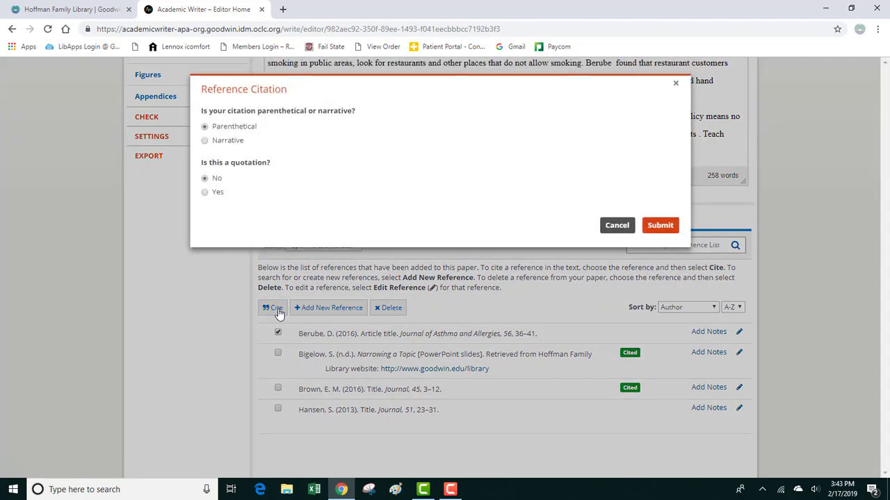
left_click(205, 140)
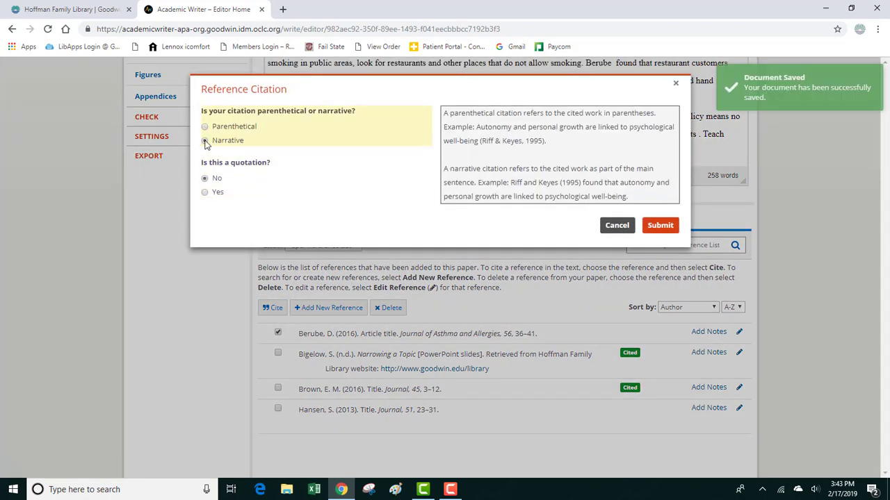
left_click(661, 225)
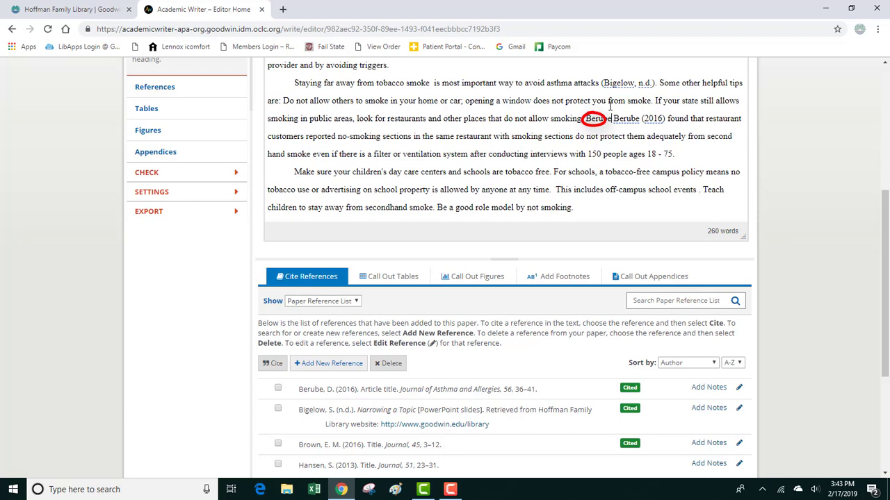
Delete the duplicate author name typed before the narrative citation in the second paragraph
key("BackSpace")
key("BackSpace")
key("BackSpace")
key("BackSpace")
key("BackSpace")
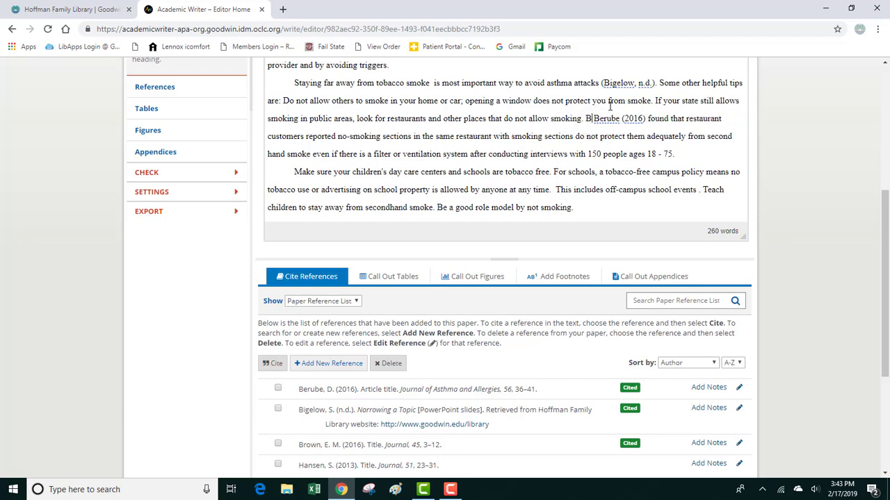
key("BackSpace")
key("BackSpace")
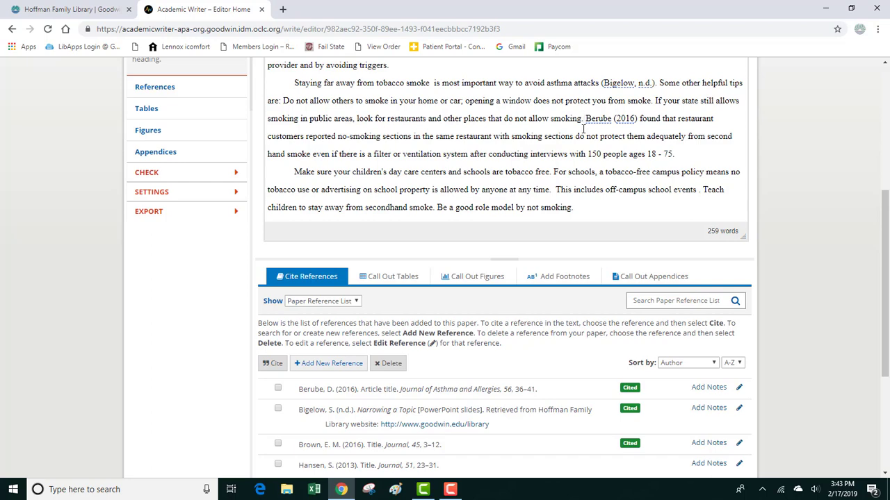
scroll(584, 130, "down", 1)
scroll(584, 130, "up", 1)
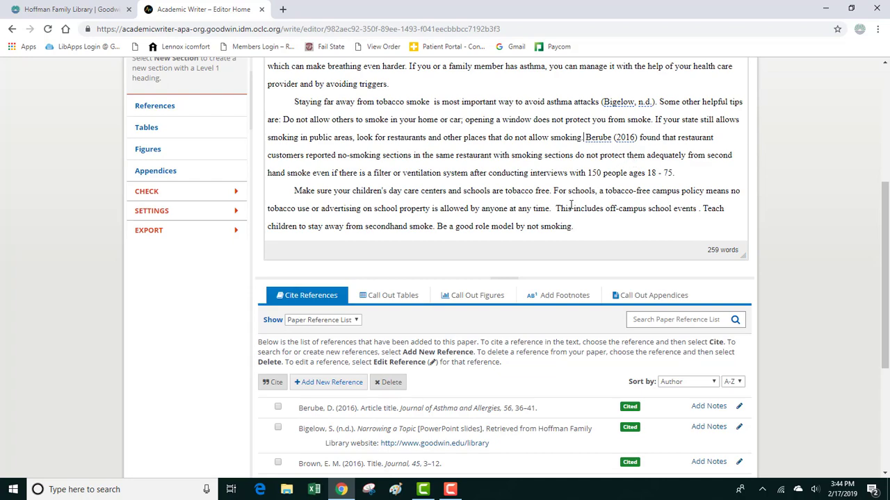
scroll(570, 205, "up", 2)
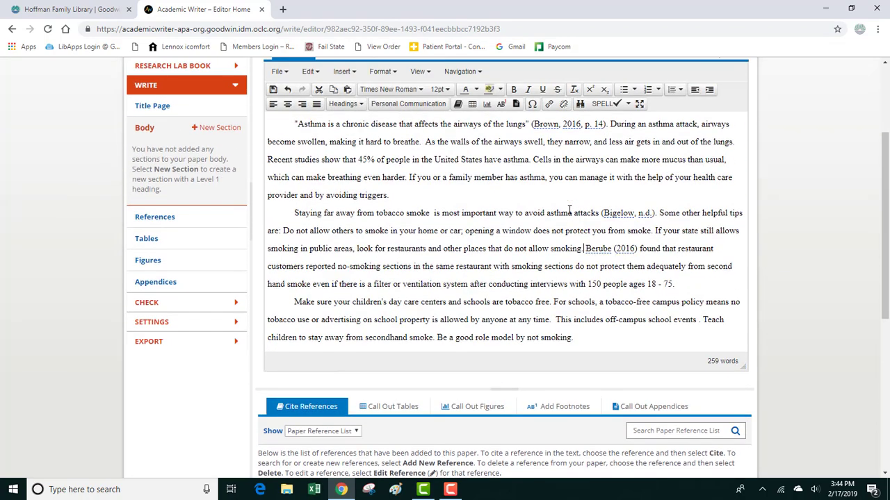
scroll(564, 210, "up", 1)
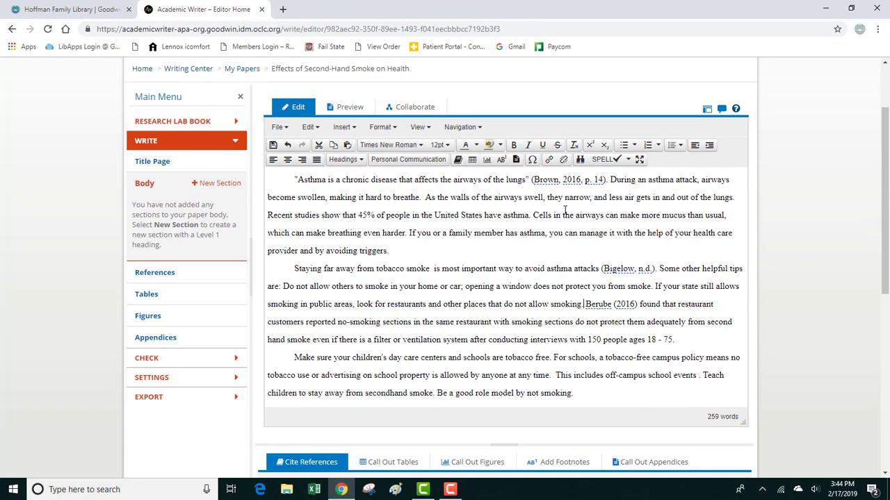
scroll(565, 210, "down", 1)
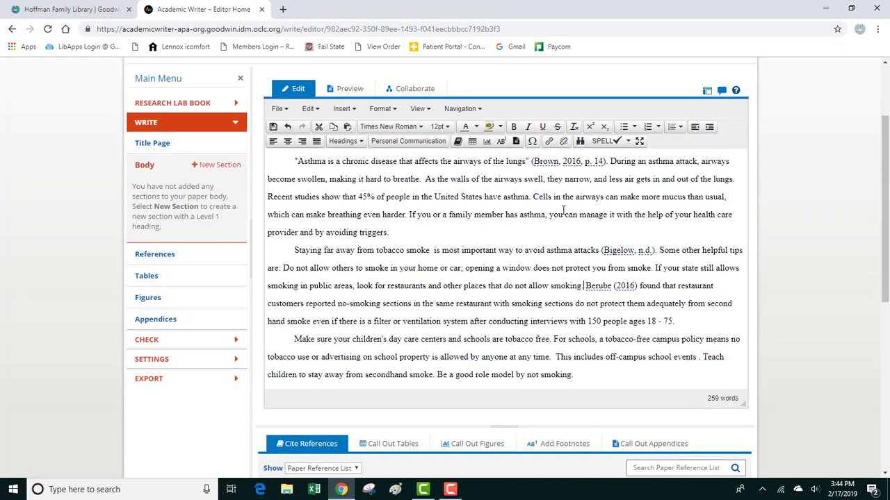
scroll(542, 215, "down", 1)
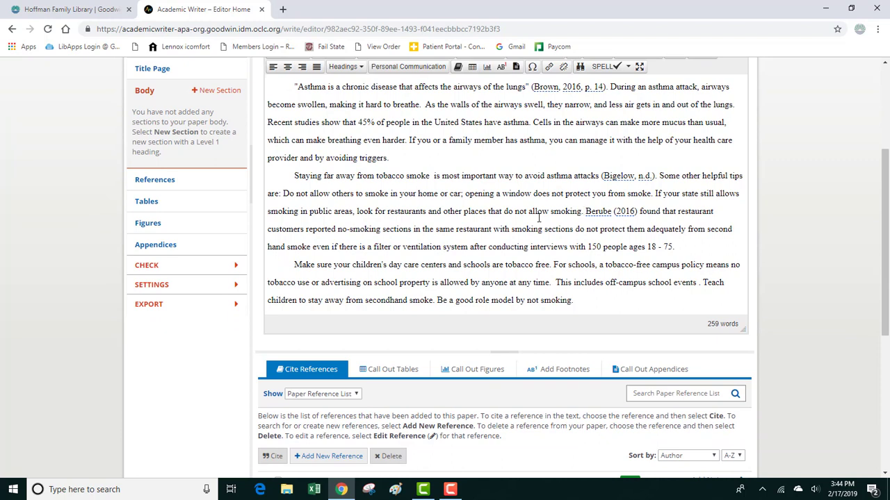
type(".")
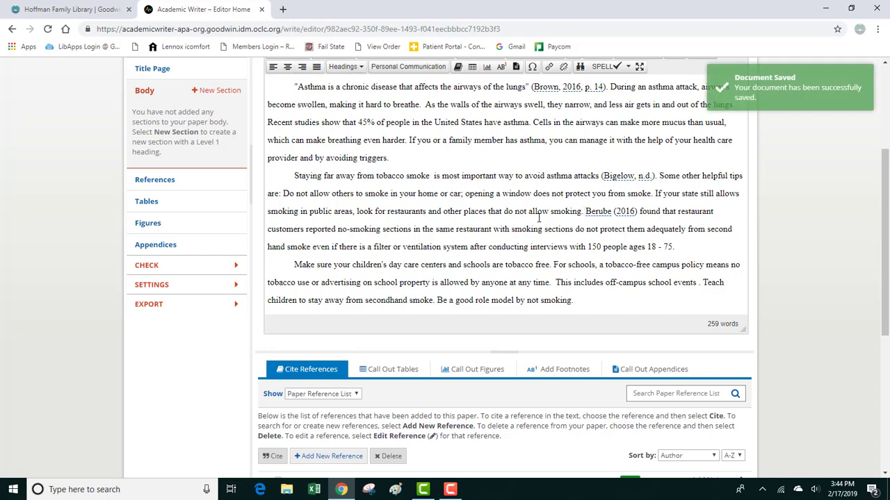